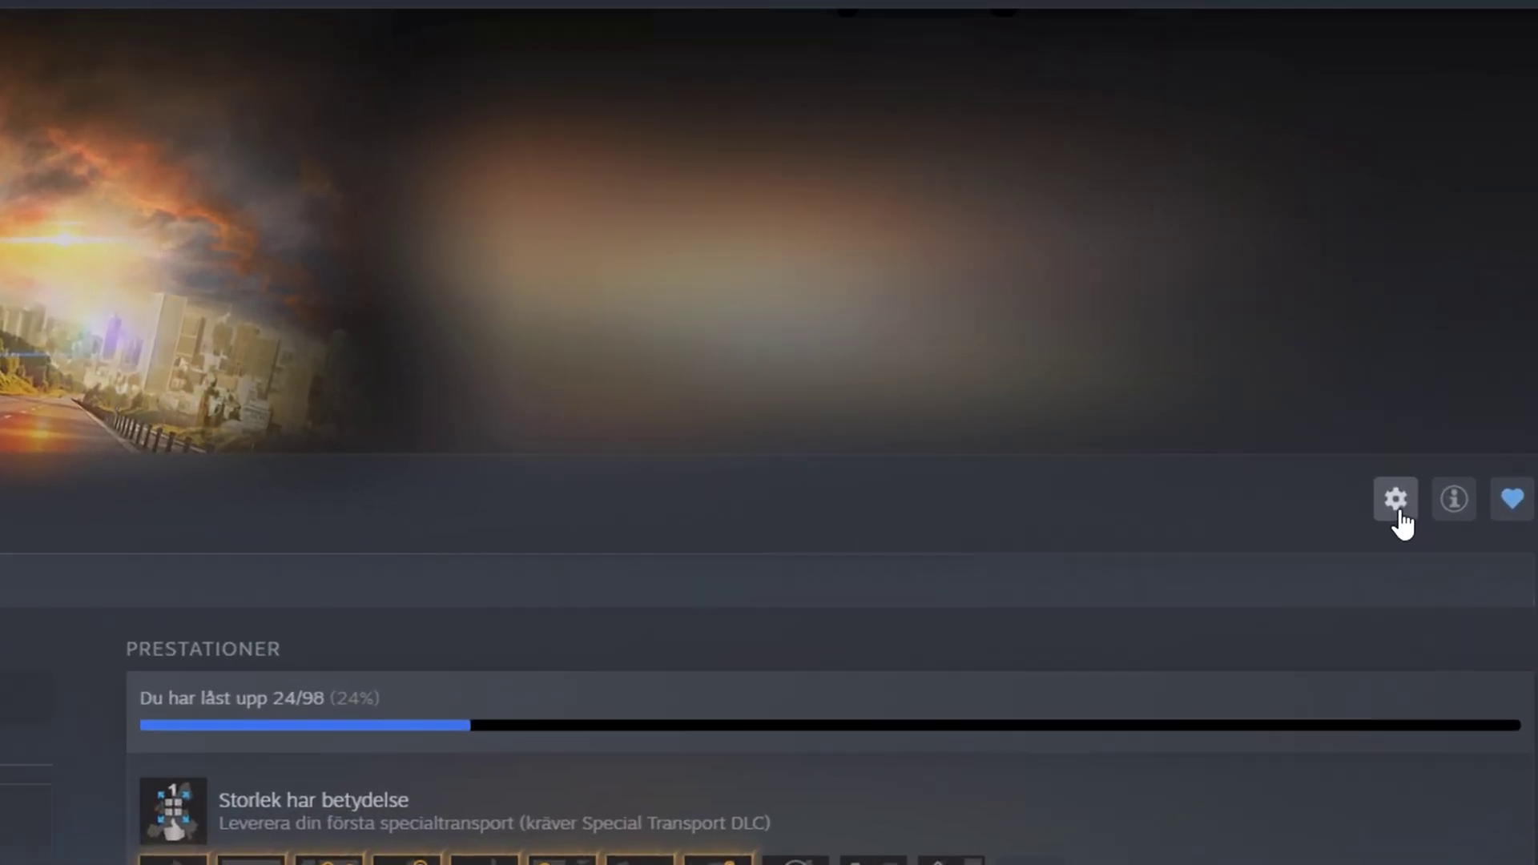
Open Euro Truck Simulator 2's Steam properties on Installed Files, showing 50 GB on C:.
click(1397, 508)
mouse_move(1331, 648)
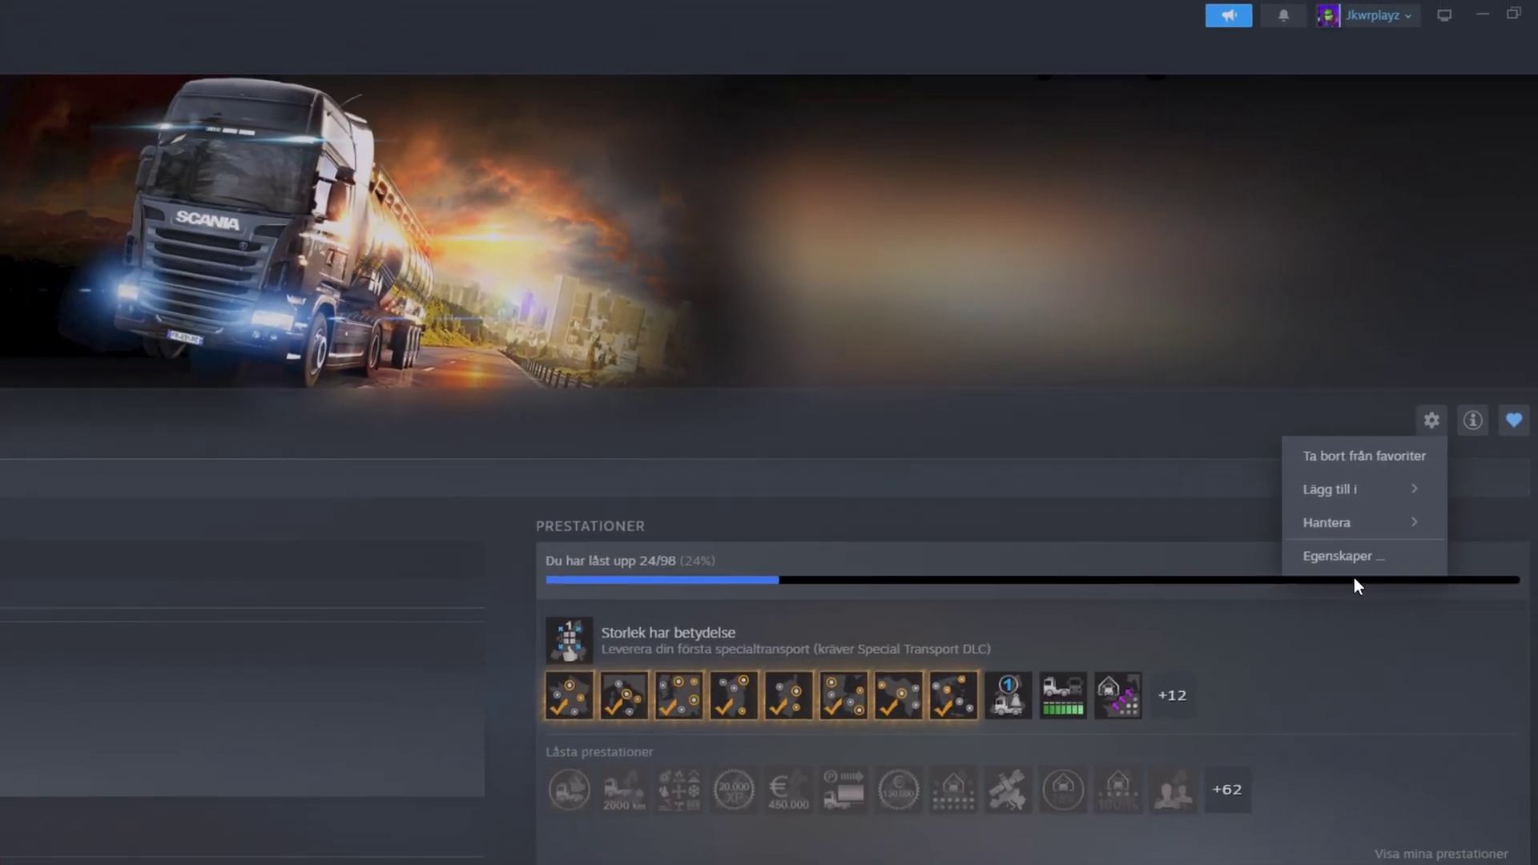
click(1372, 501)
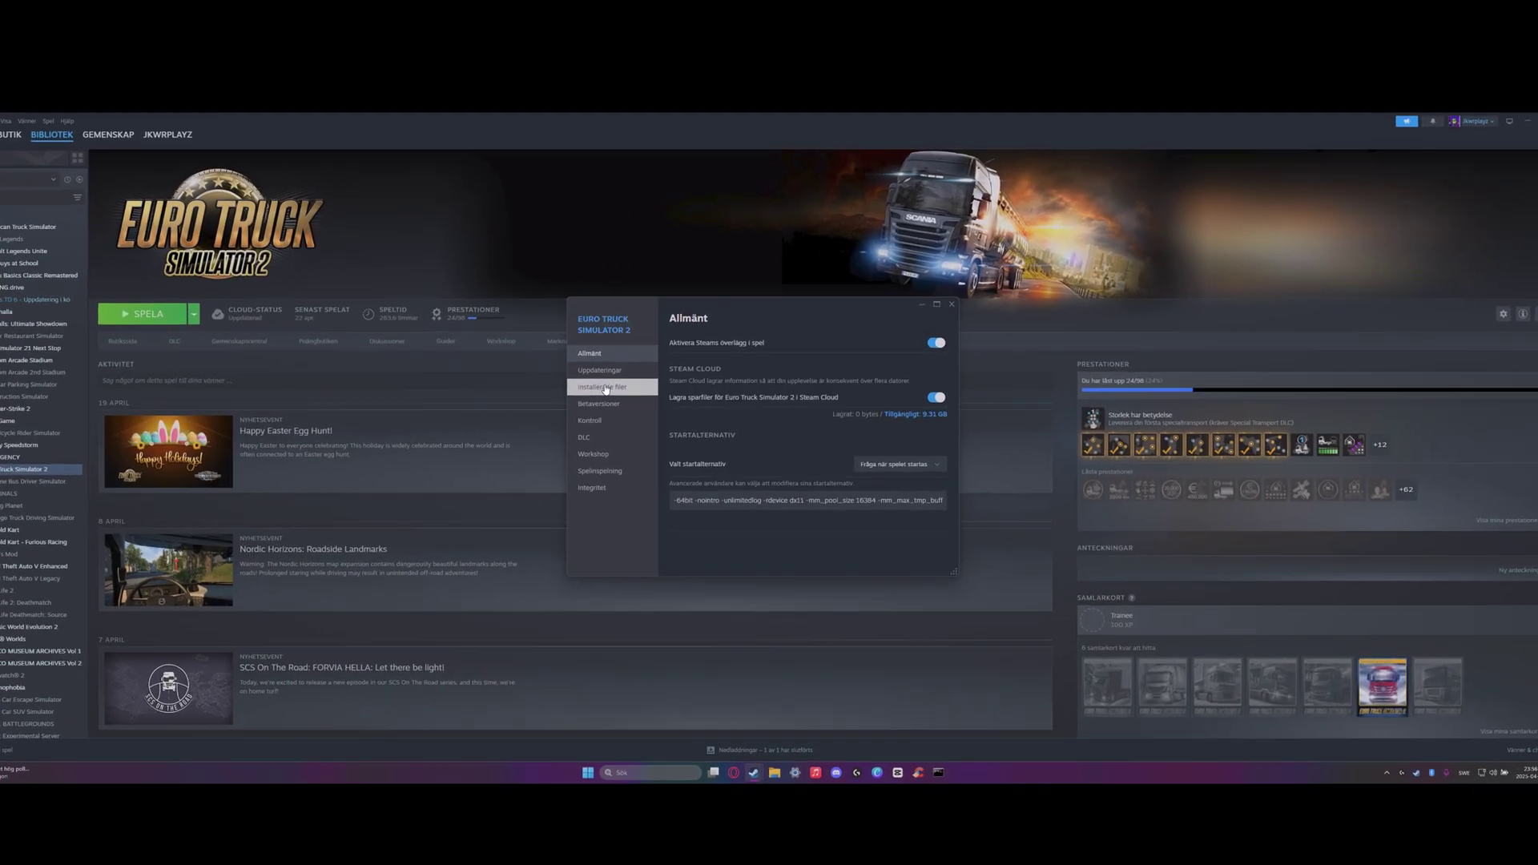
click(532, 398)
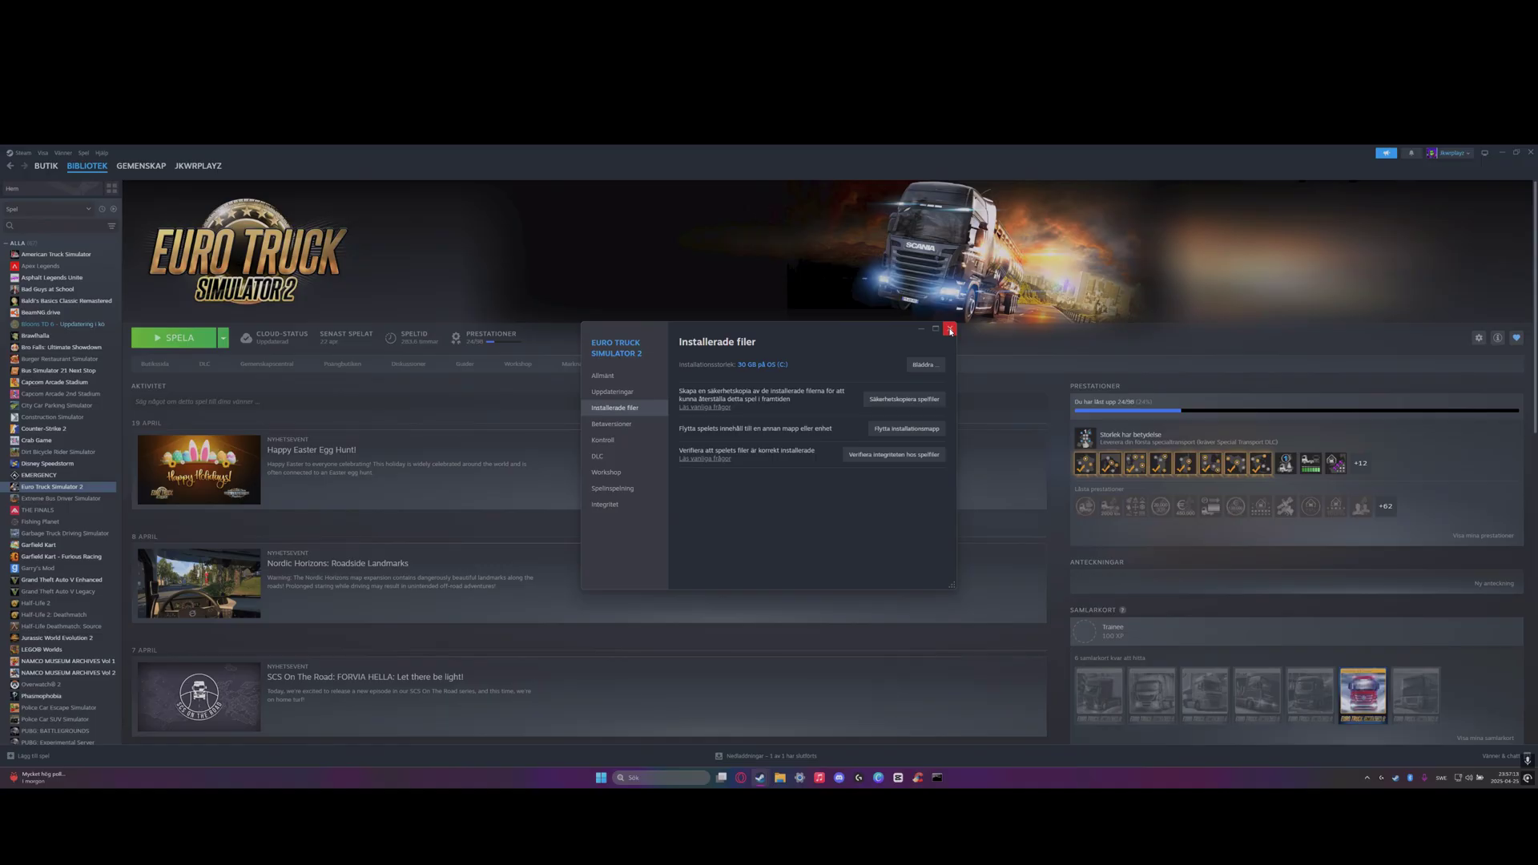
Close Euro Truck Simulator 2's Steam properties window.
click(949, 329)
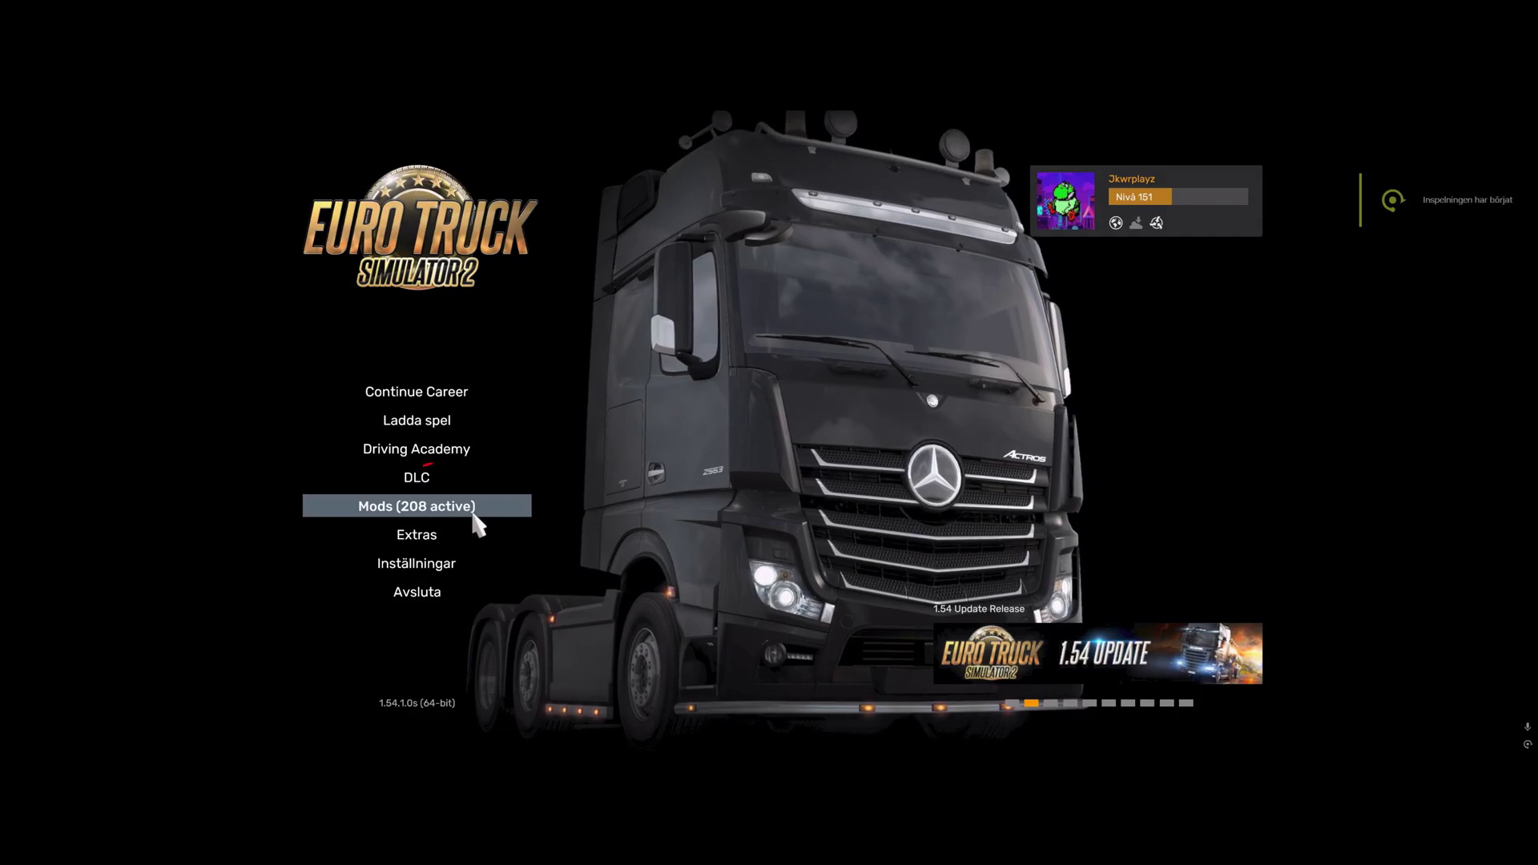
Open Mods (208 active) and review the Aktiva moddar list, including Trans-Siberia and TerraMaps.
click(500, 517)
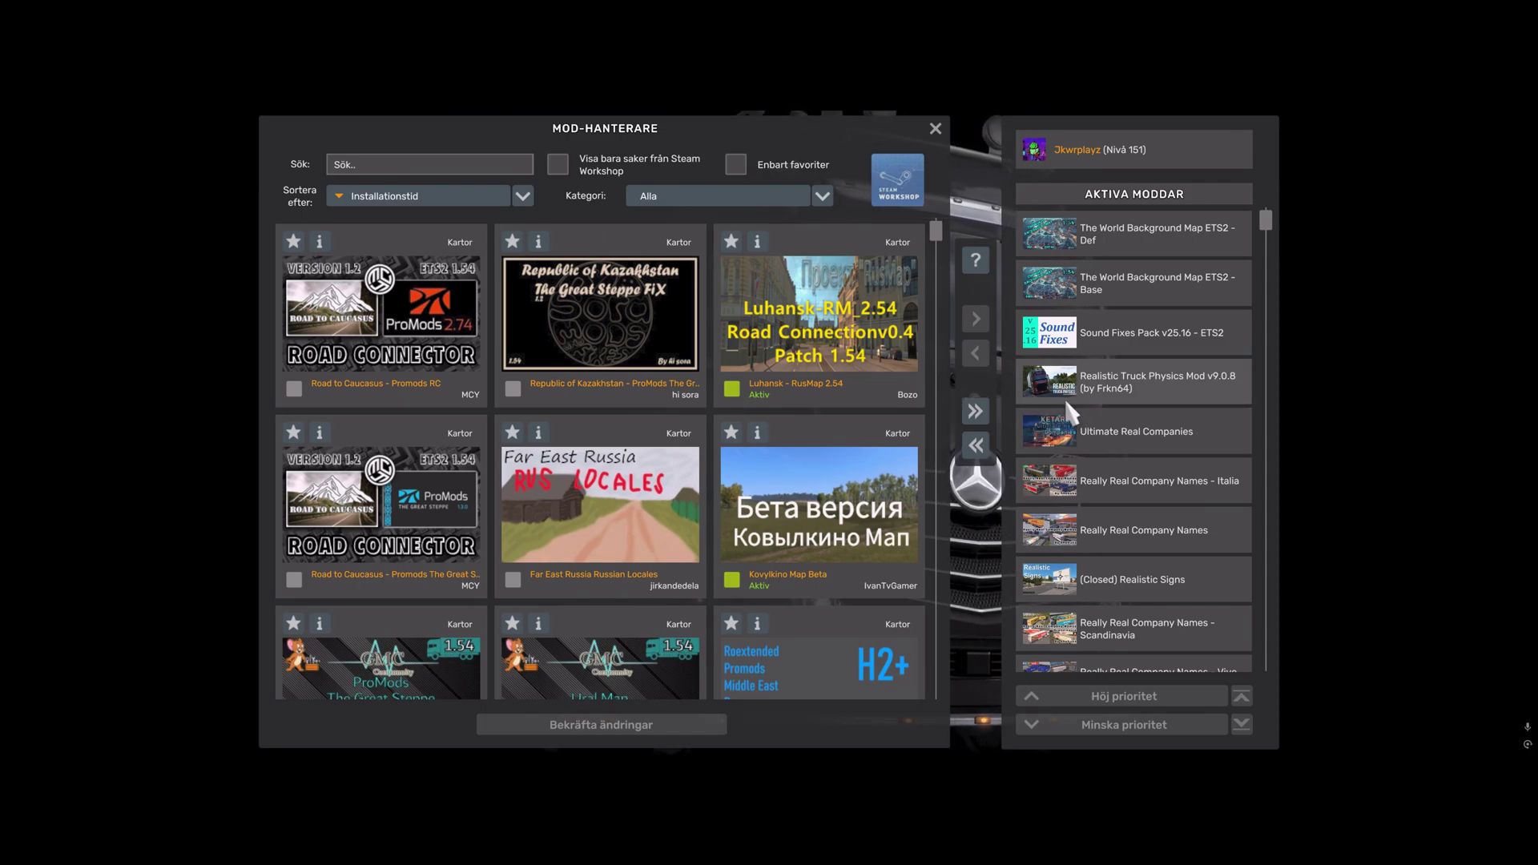
scroll(1073, 424, down, 10)
scroll(1085, 463, down, 15)
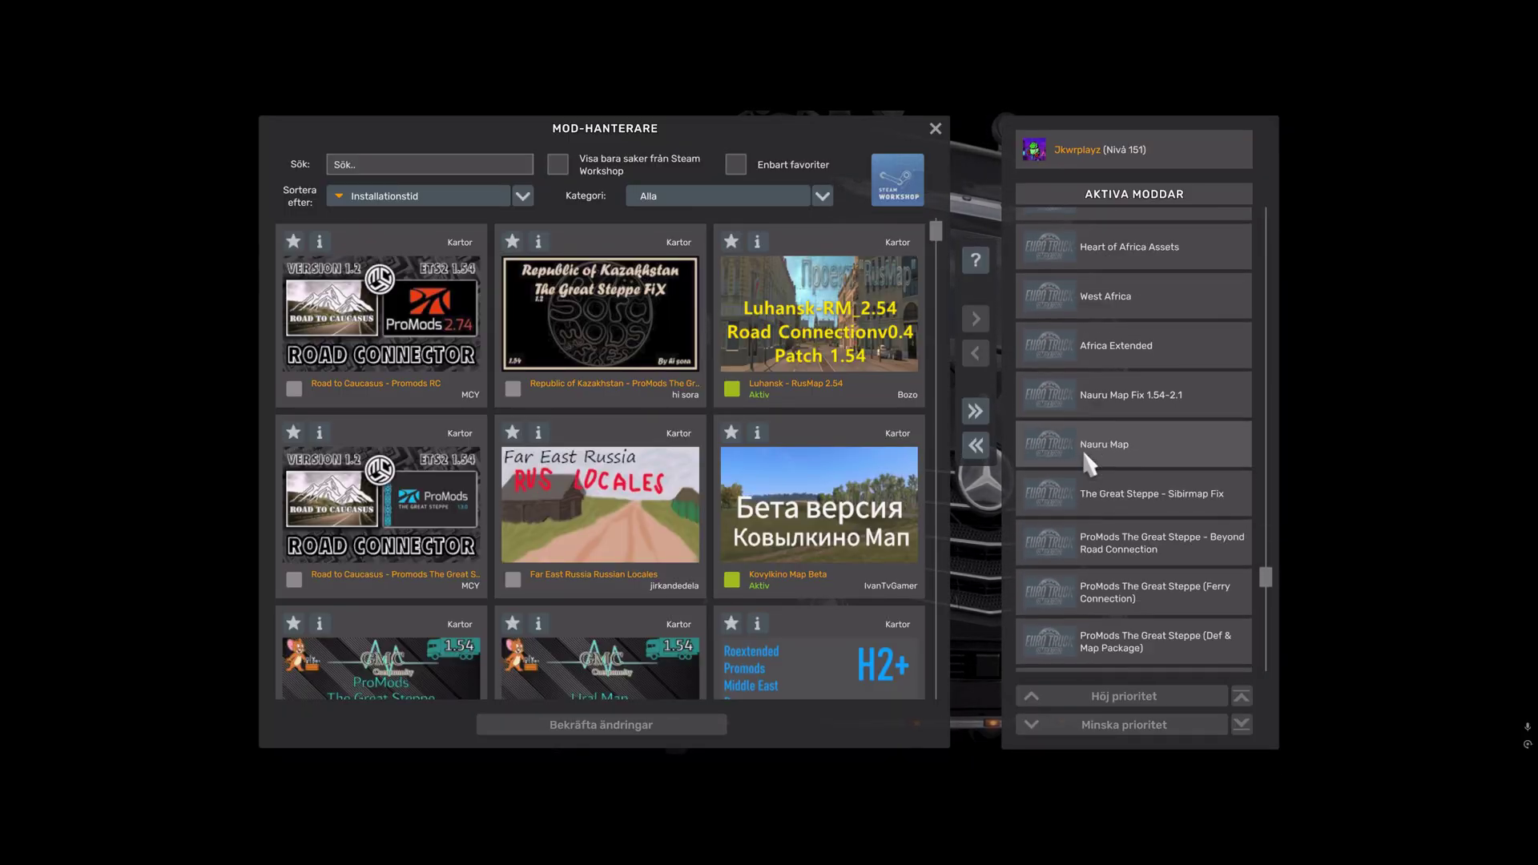
scroll(1086, 463, up, 5)
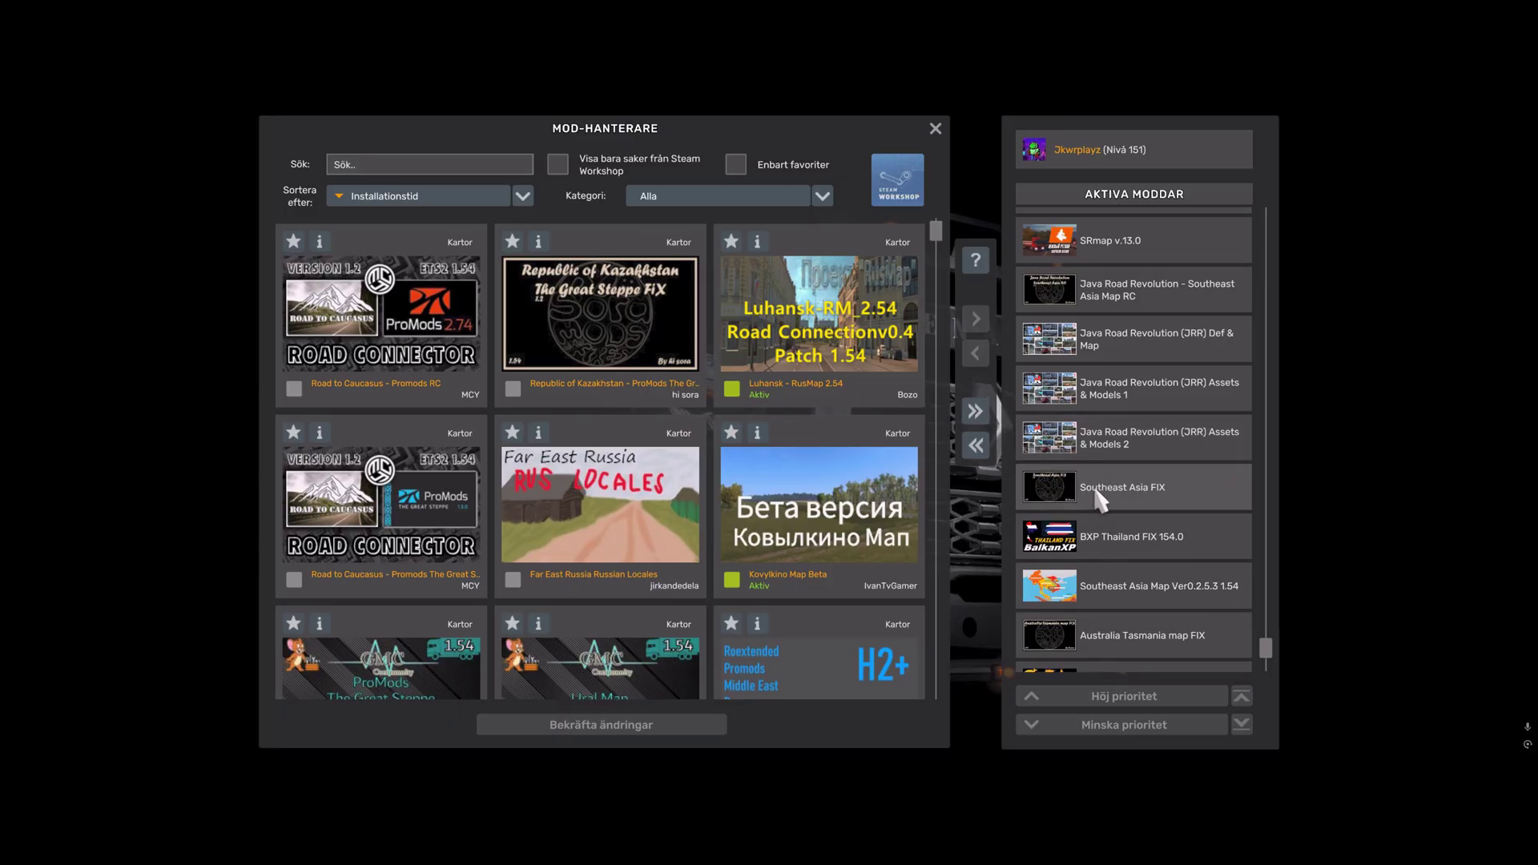
scroll(1096, 488, up, 4)
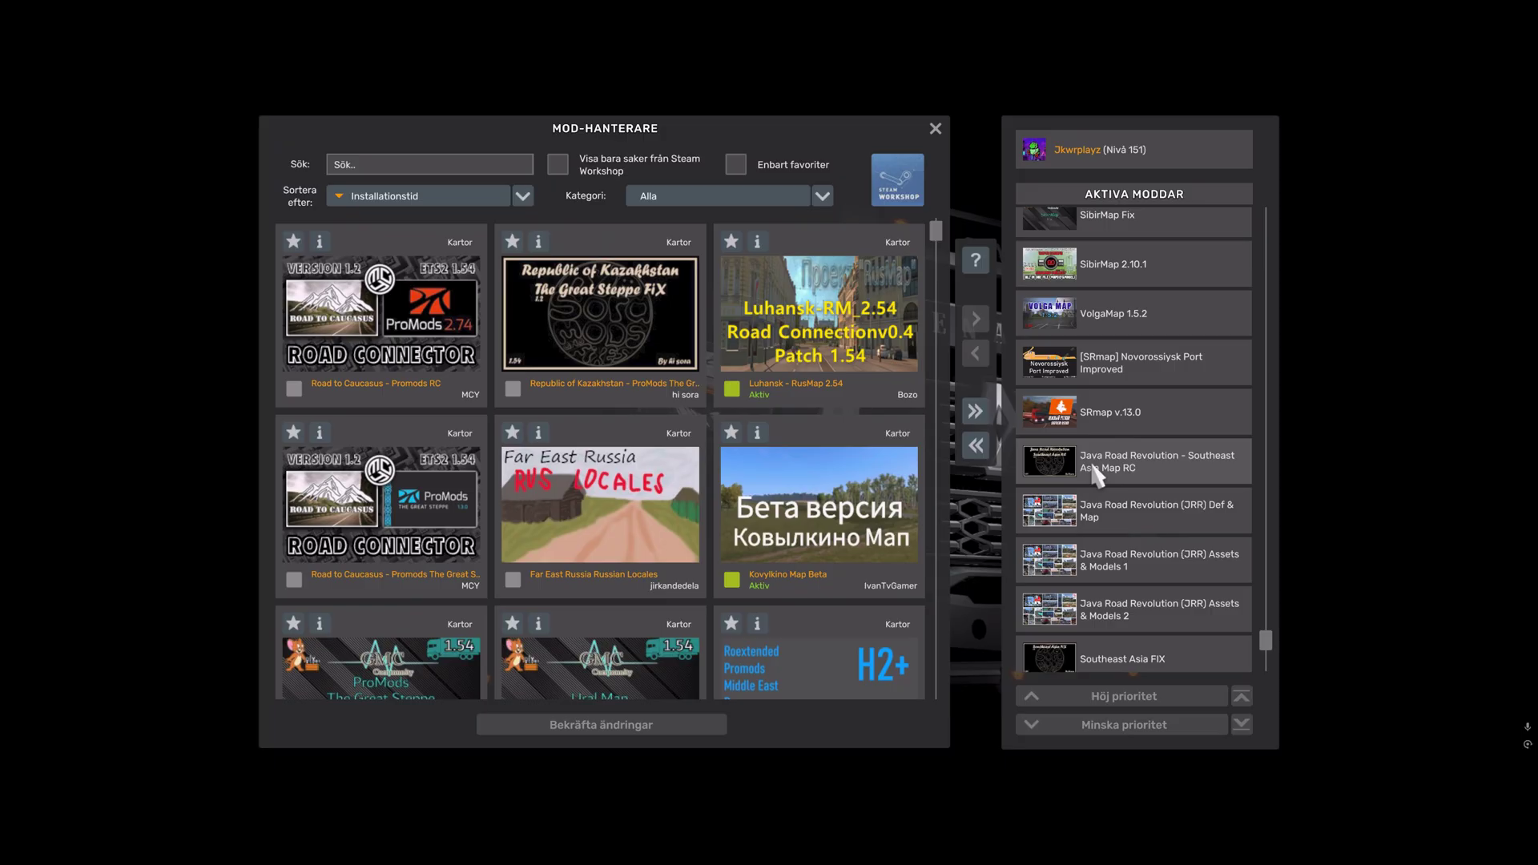
scroll(1074, 467, up, 10)
scroll(1057, 465, up, 2)
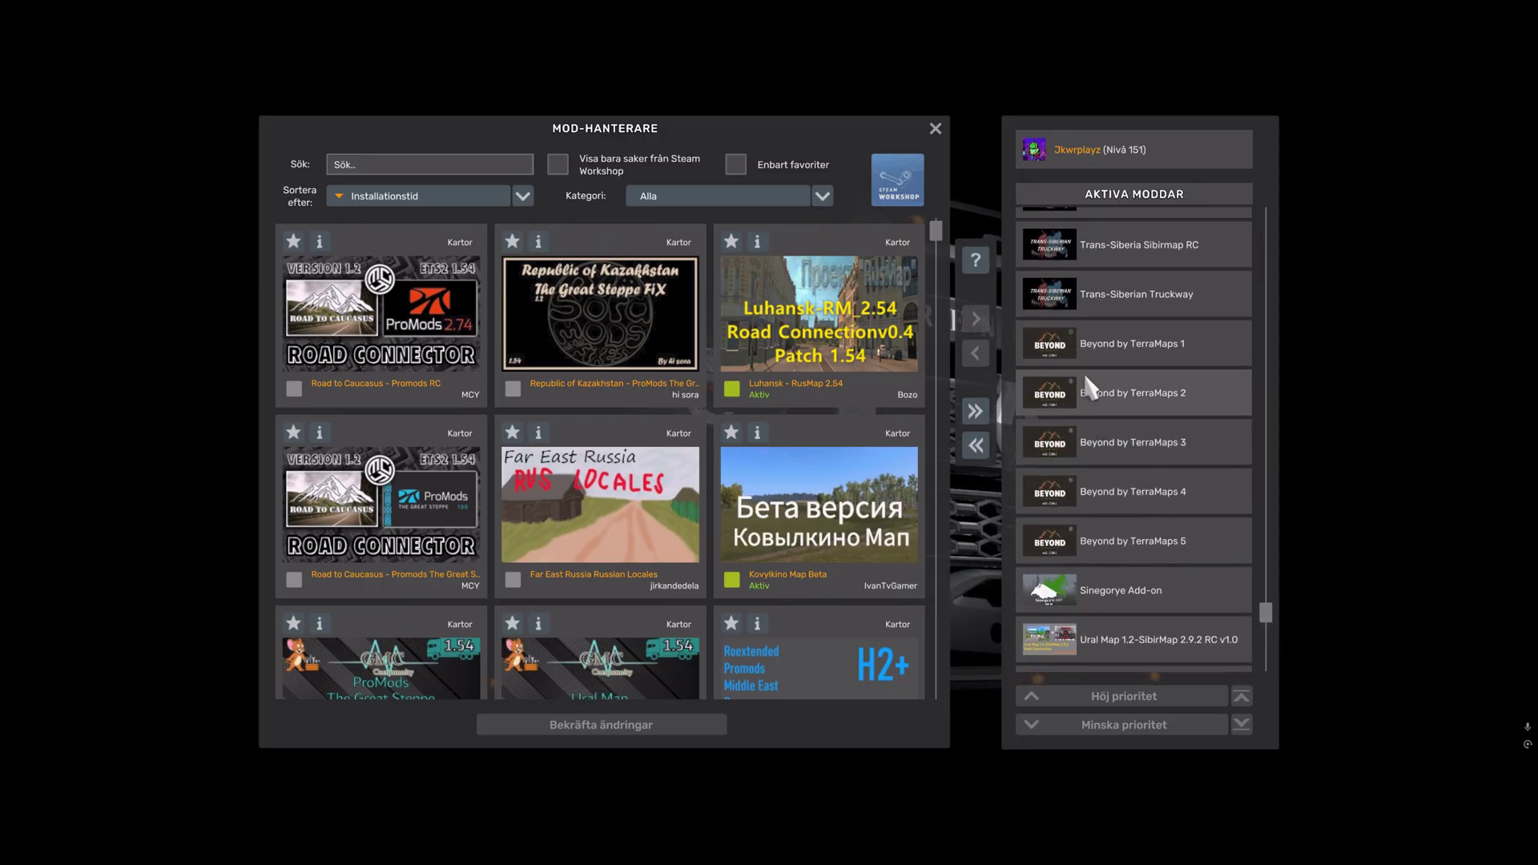
scroll(1097, 400, up, 2)
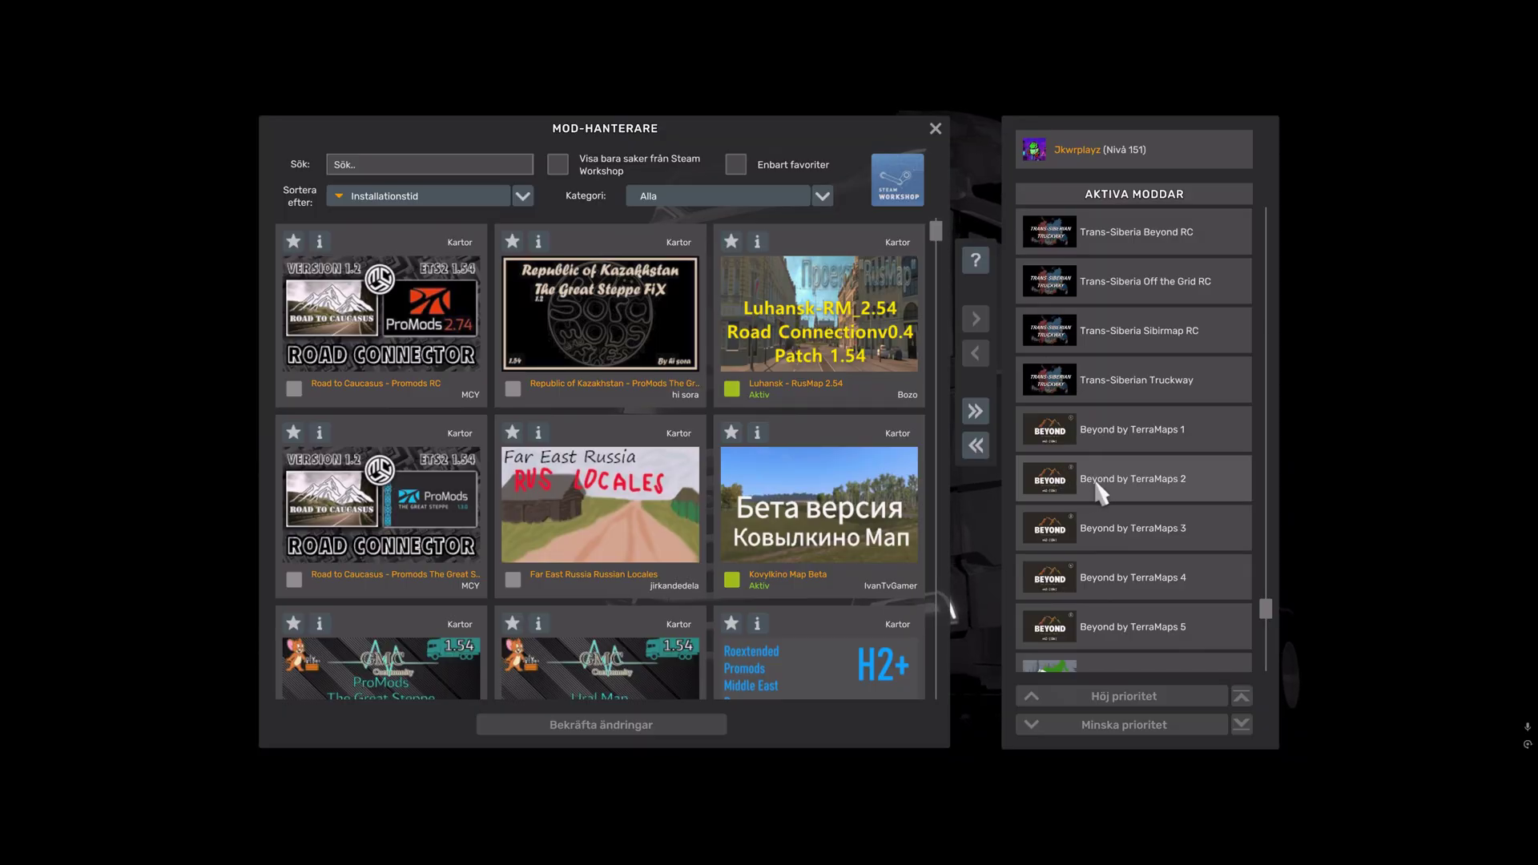
scroll(1105, 492, up, 4)
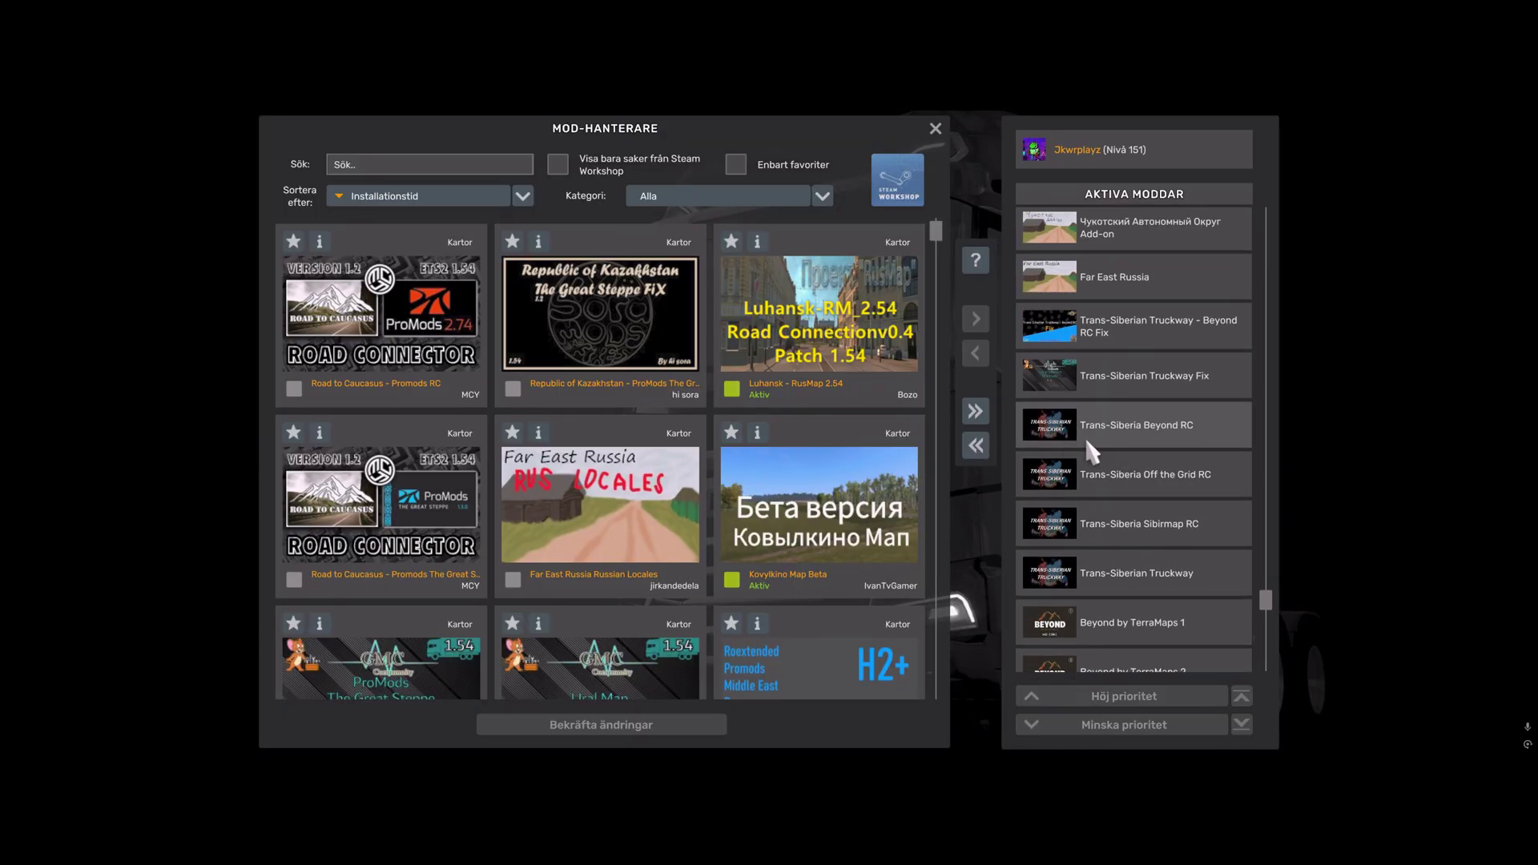
scroll(1095, 481, down, 3)
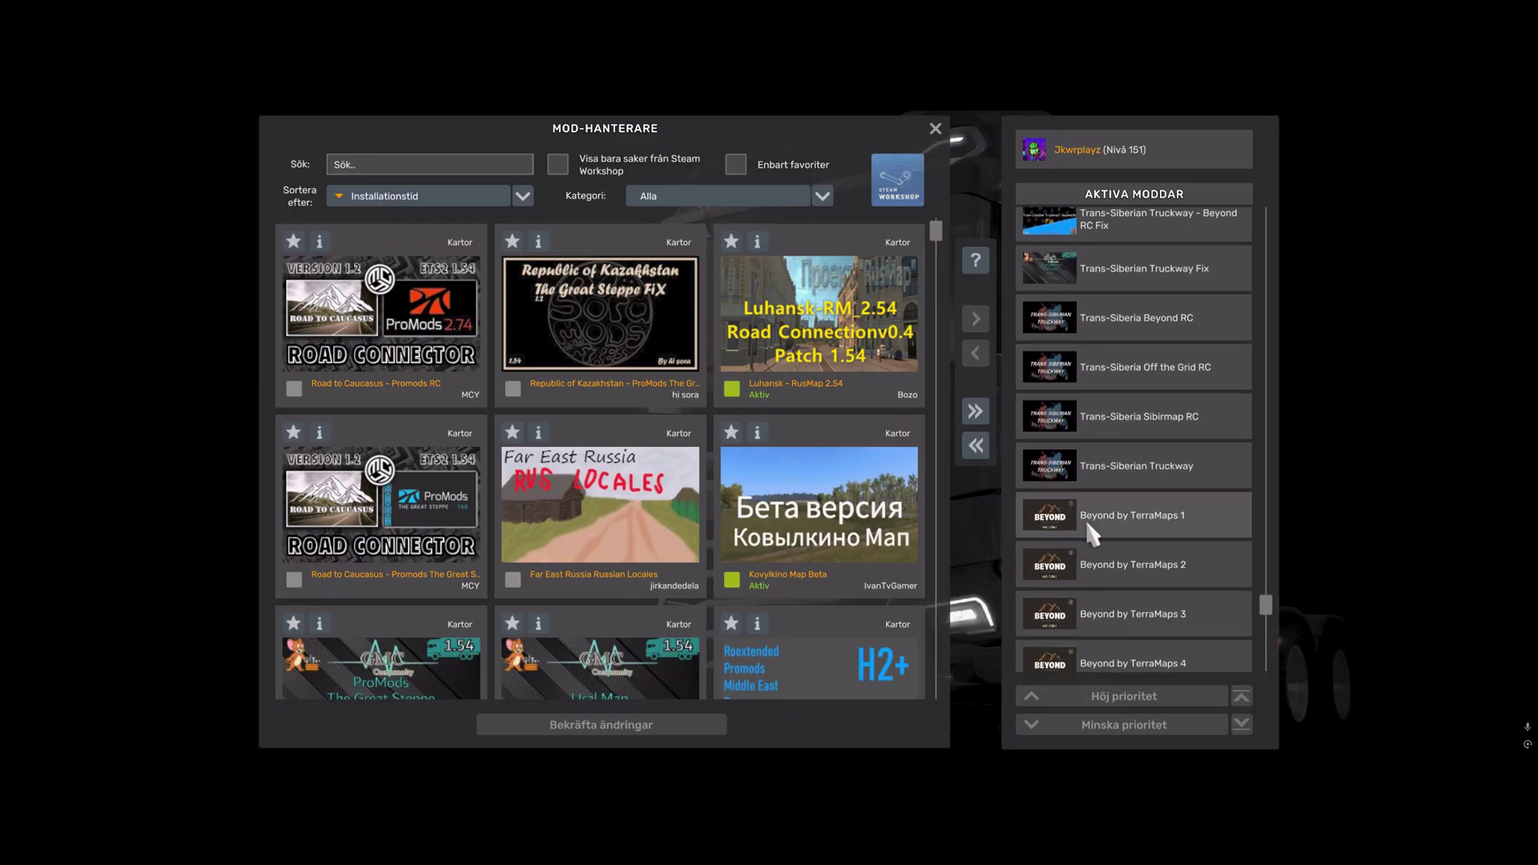
scroll(1098, 497, down, 2)
scroll(1098, 492, down, 1)
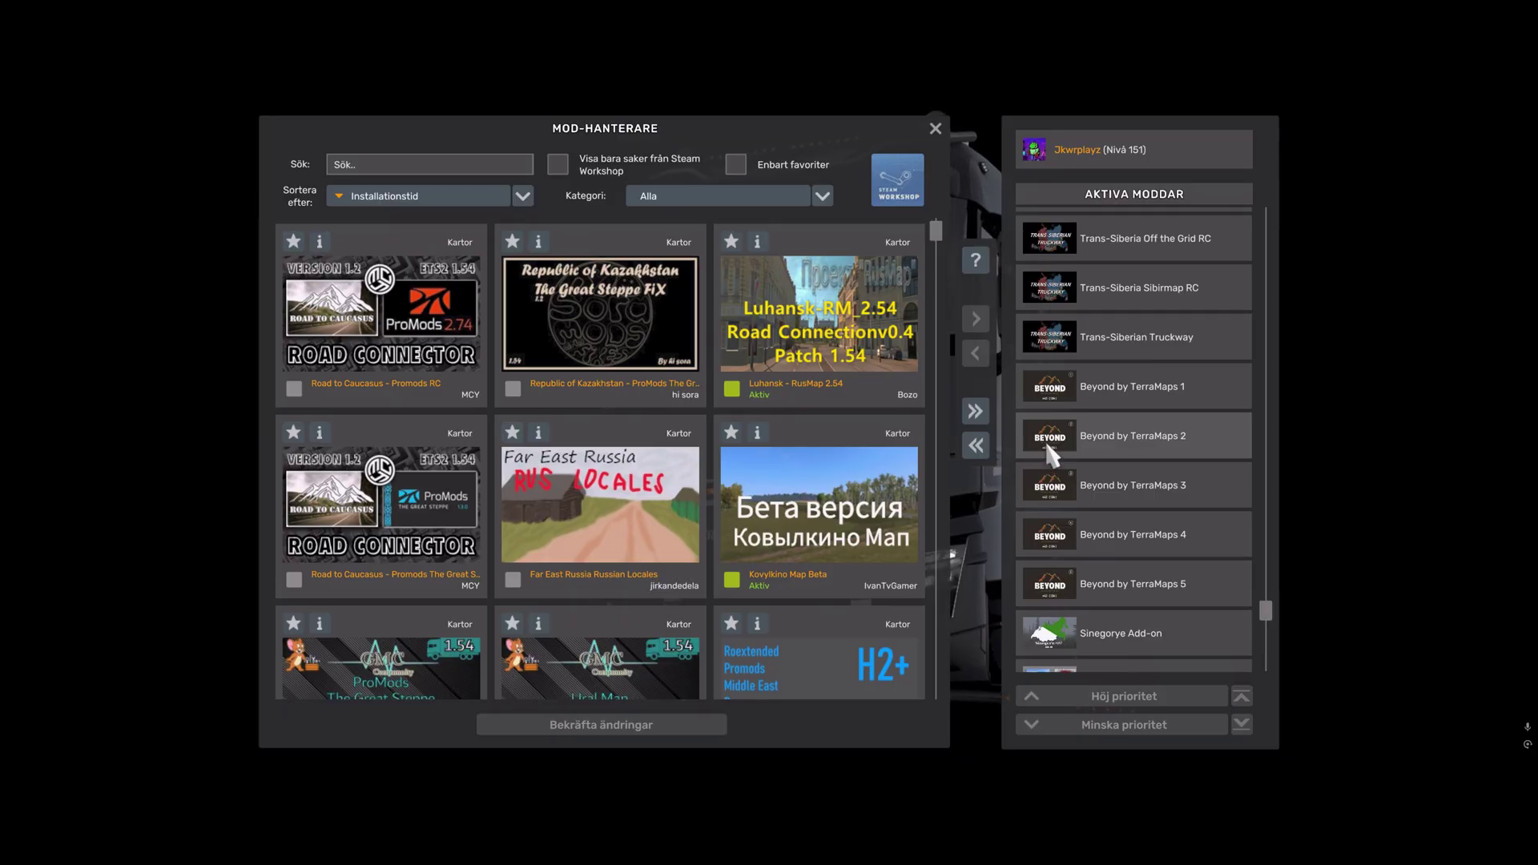
scroll(1121, 337, up, 5)
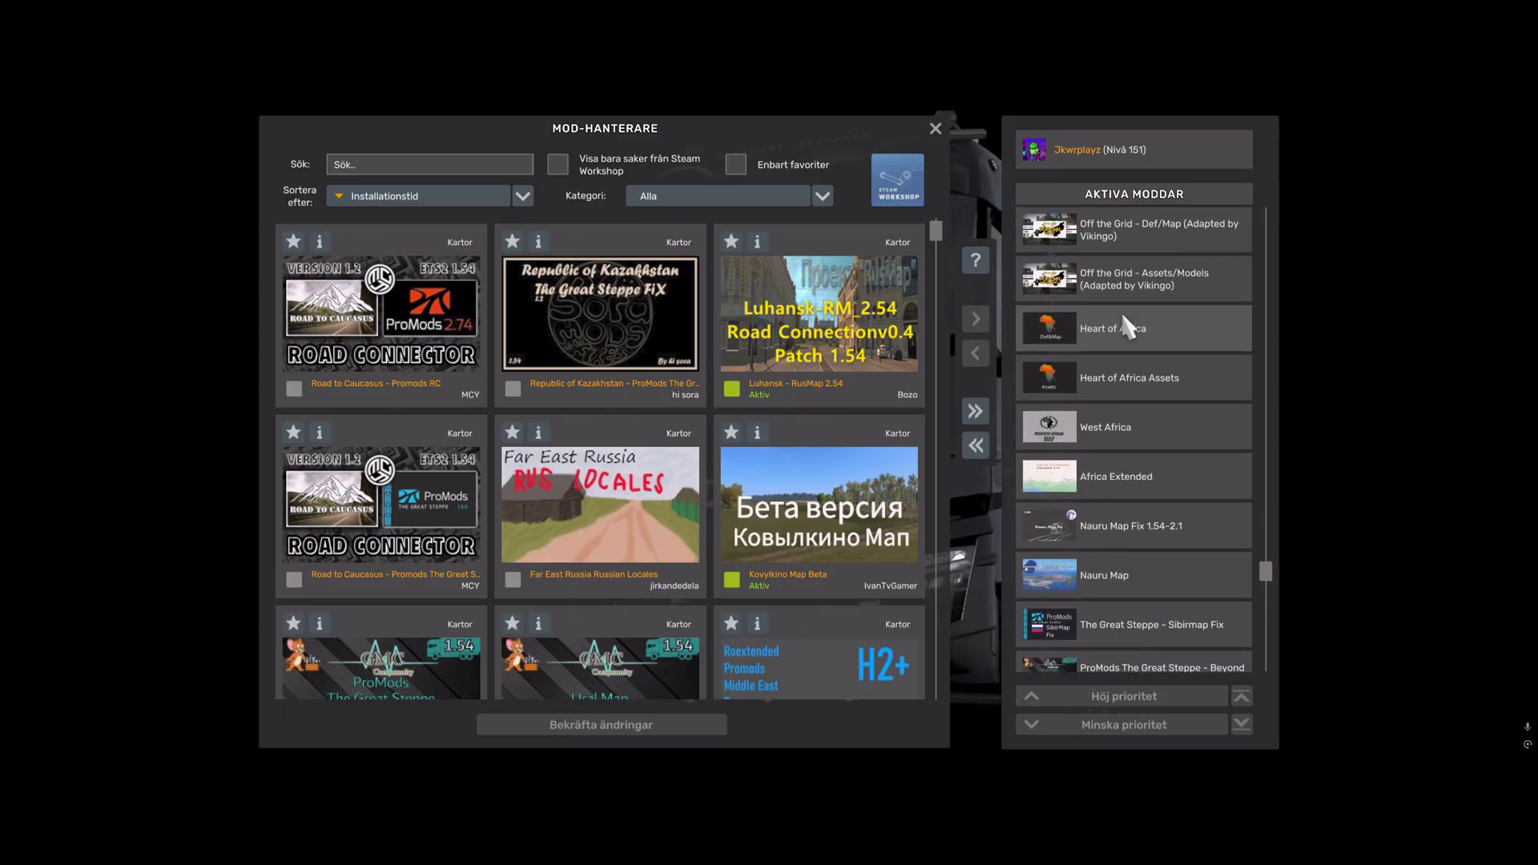
scroll(1128, 324, up, 10)
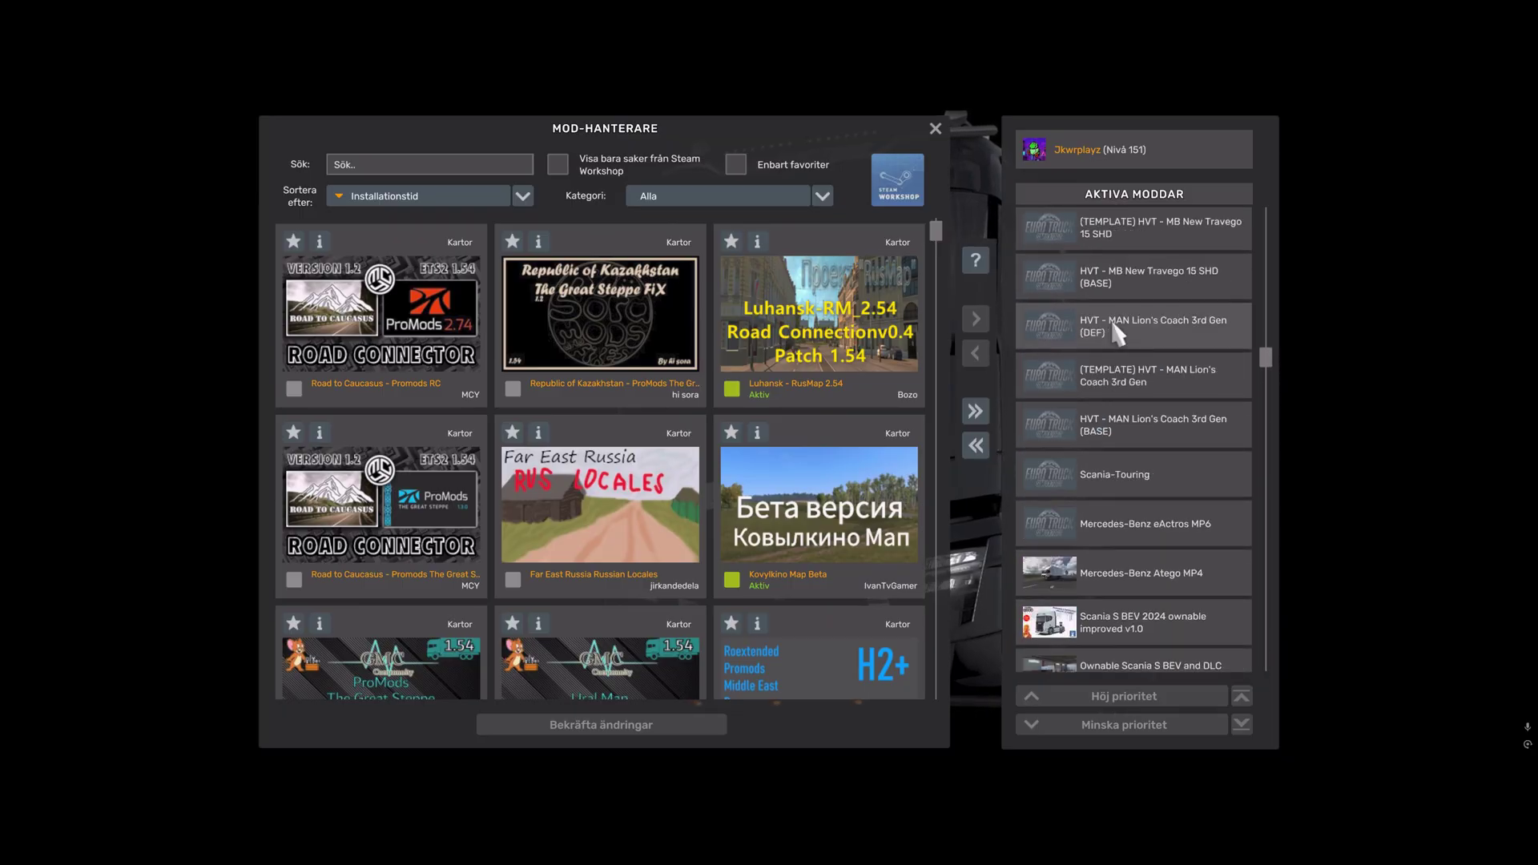
scroll(1117, 328, up, 8)
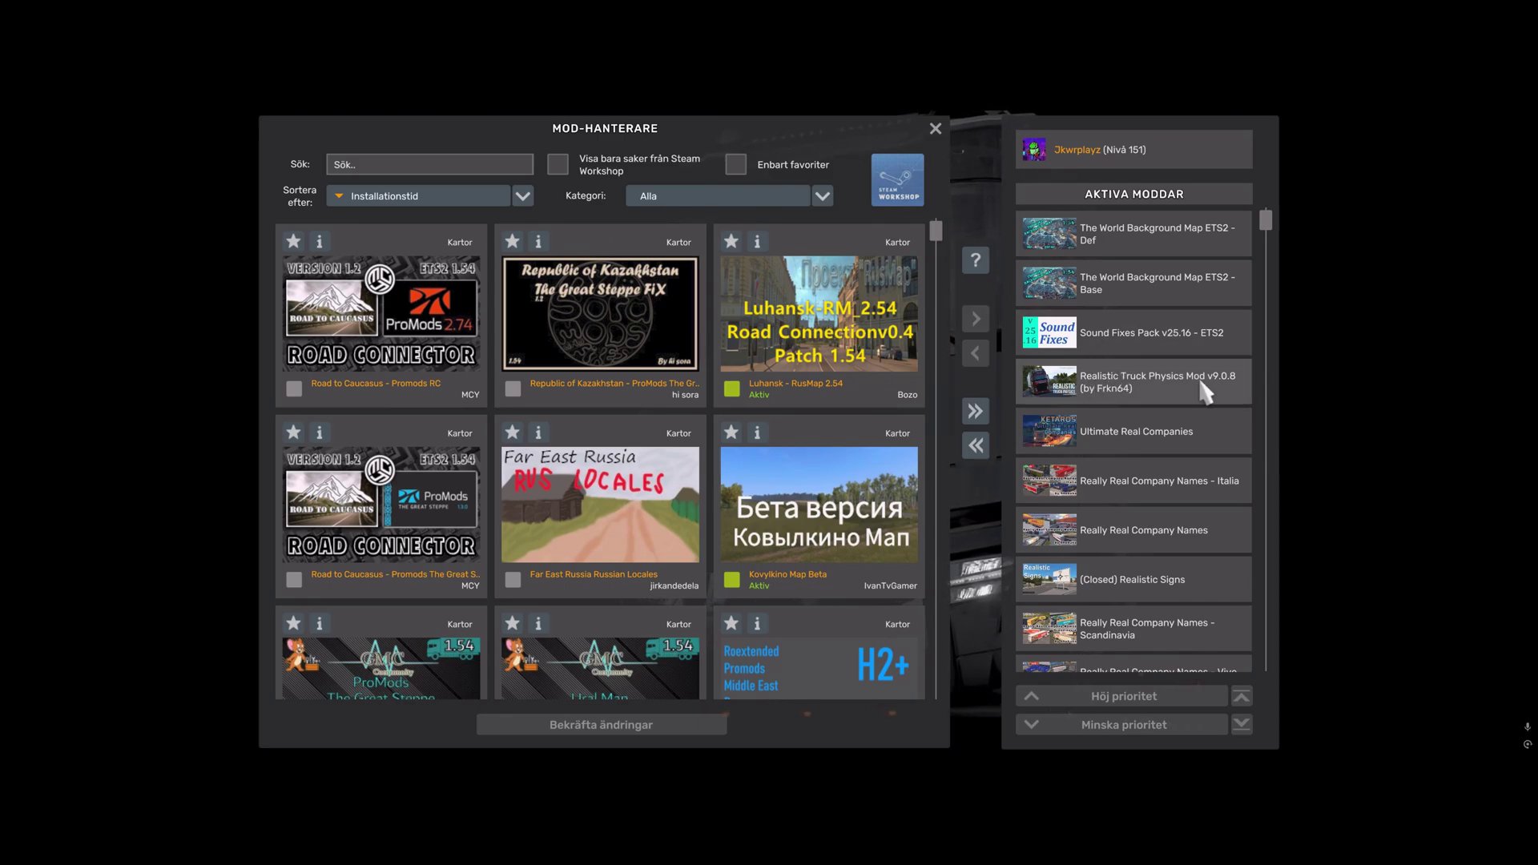
scroll(1145, 417, down, 8)
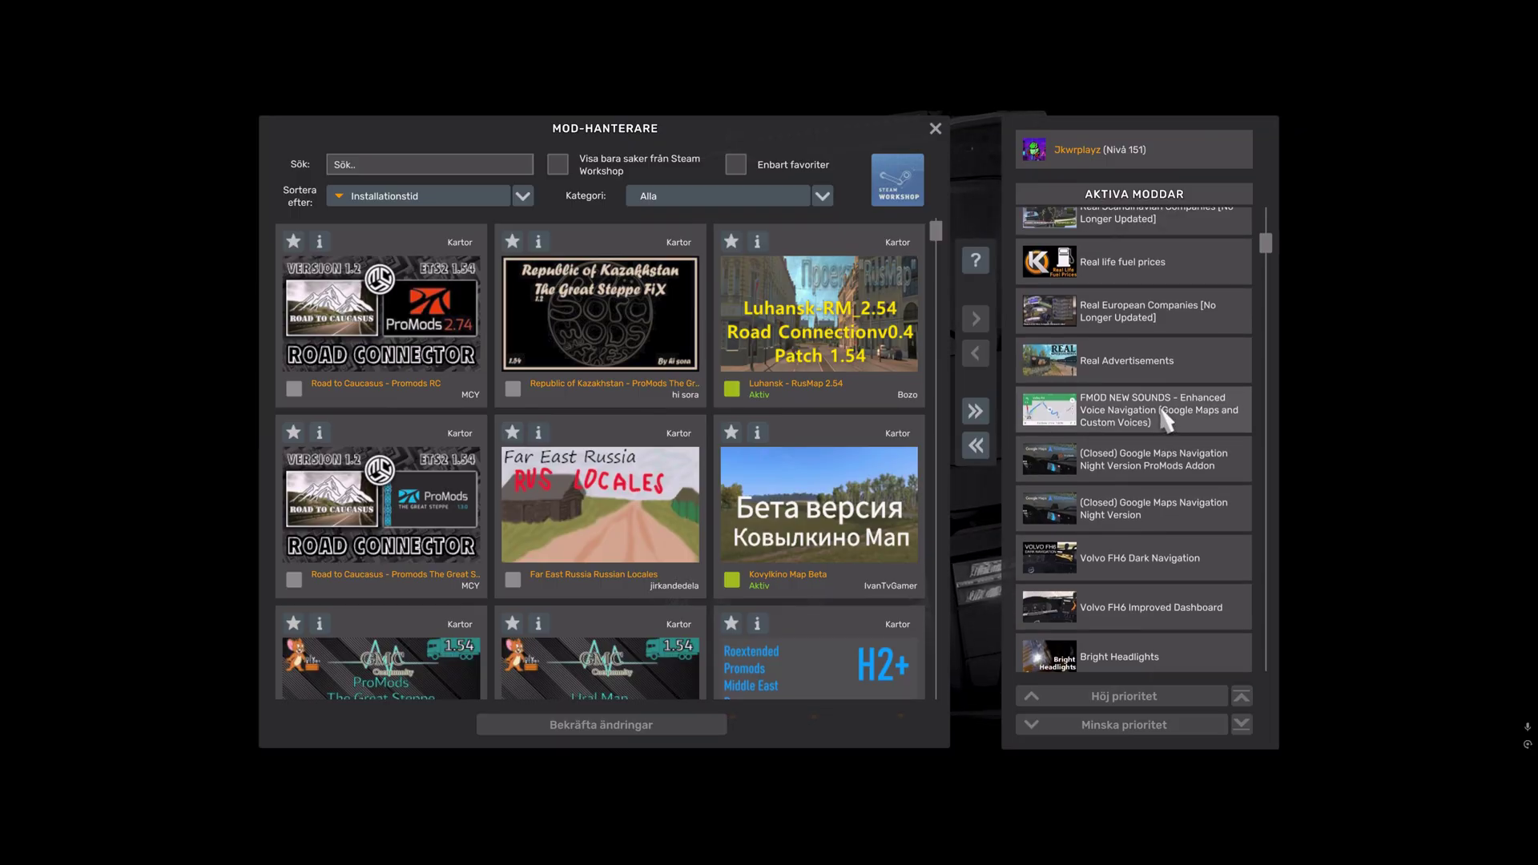
scroll(1129, 472, up, 4)
scroll(1121, 448, up, 3)
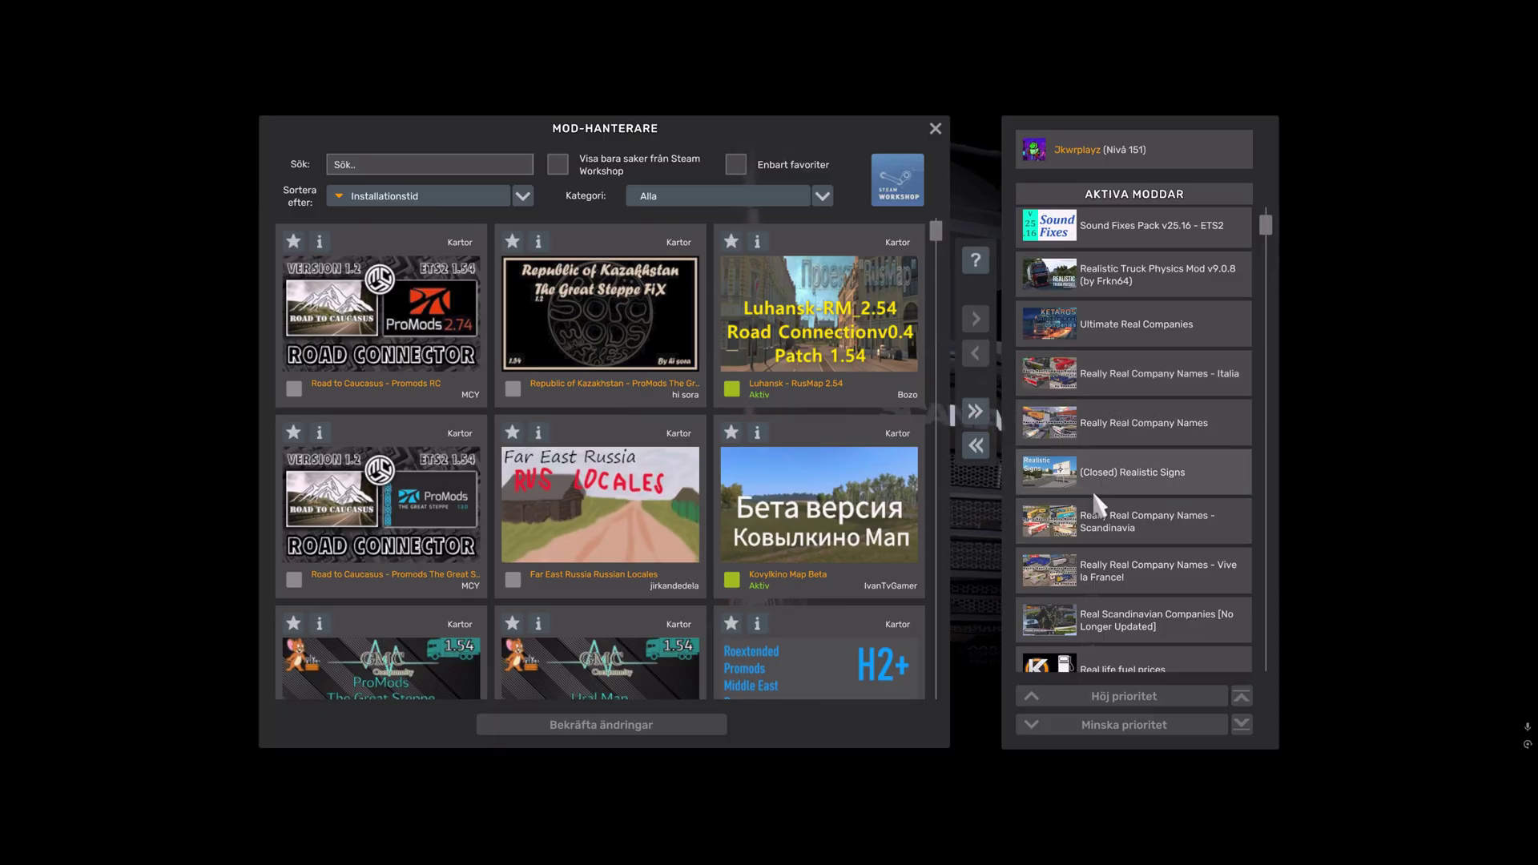
scroll(1105, 501, down, 4)
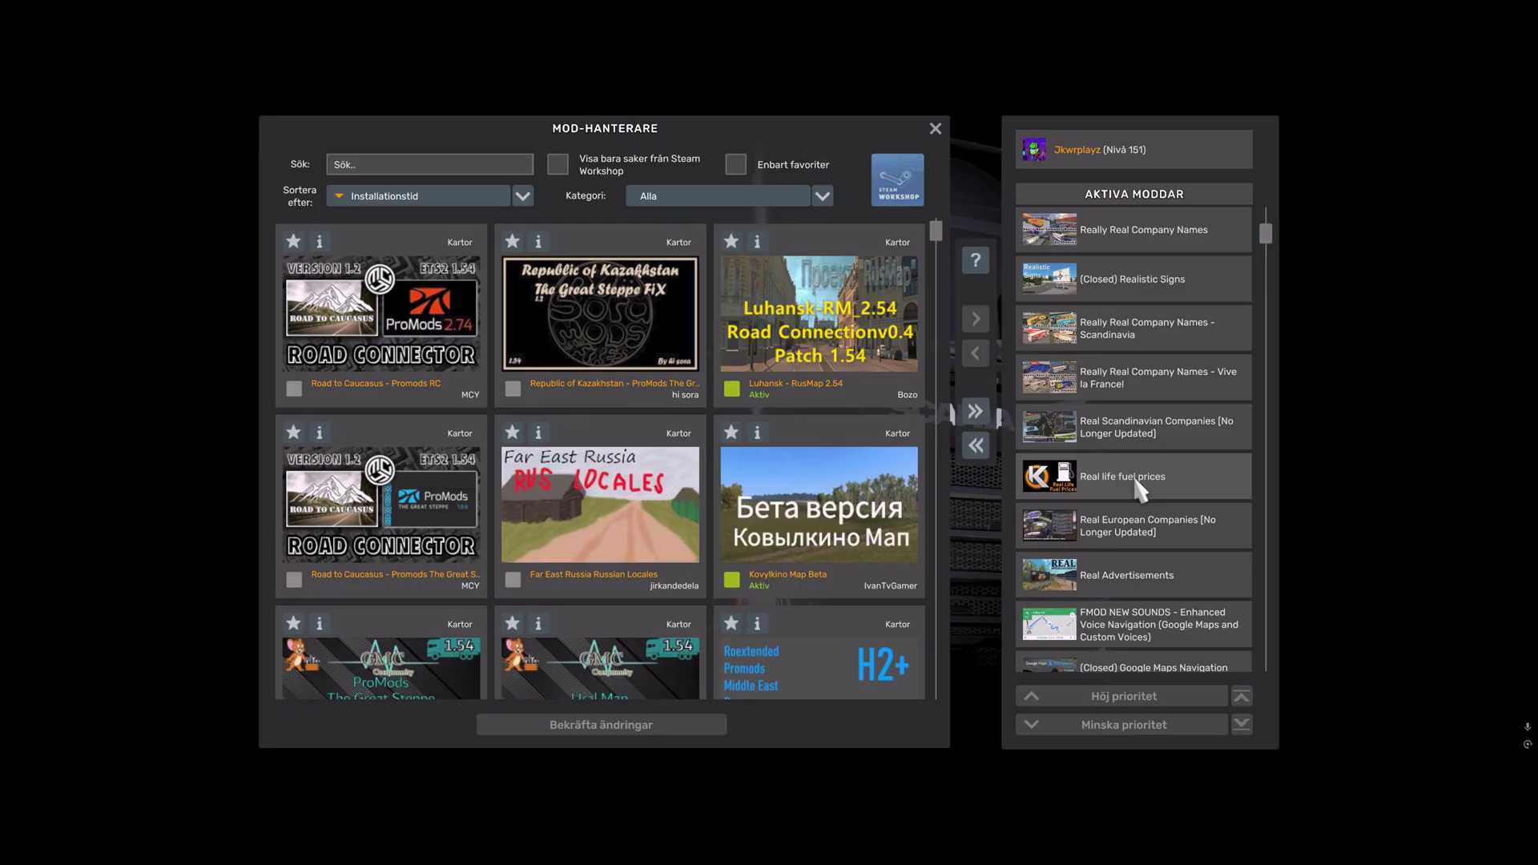
scroll(1138, 486, down, 4)
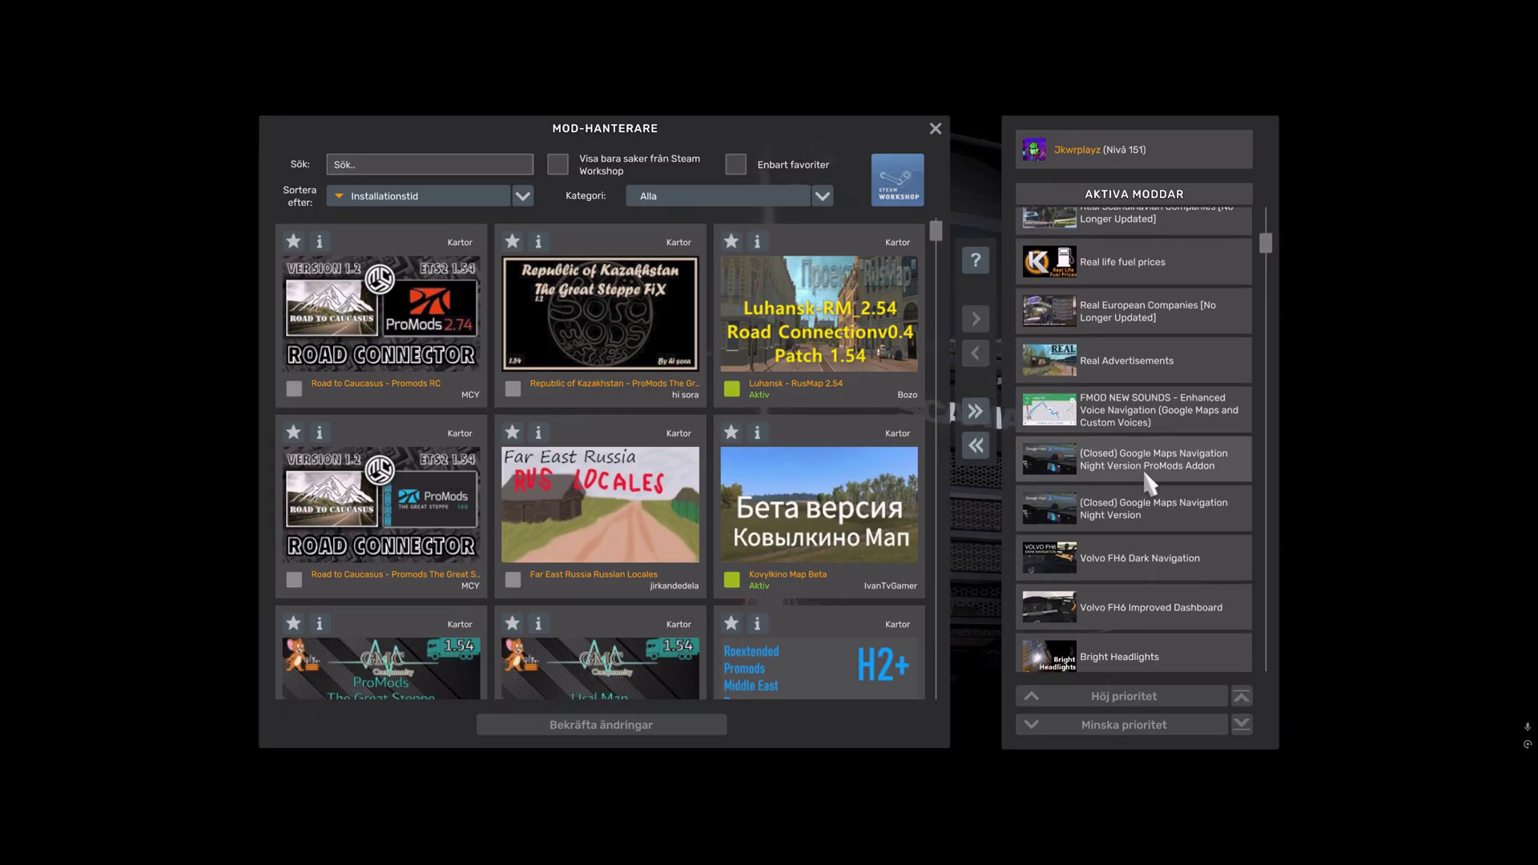
scroll(1150, 481, down, 5)
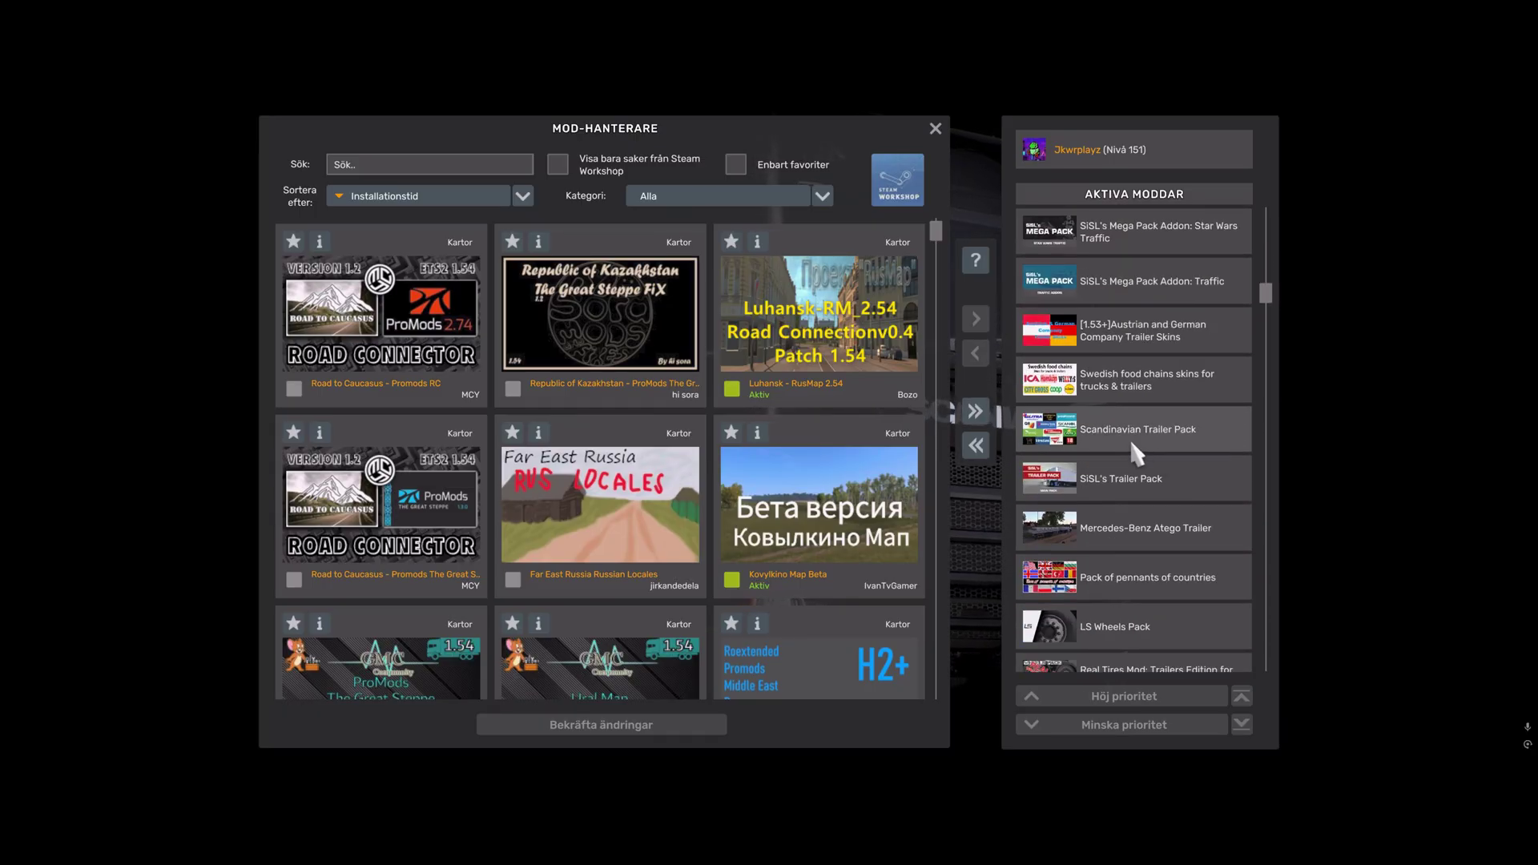
Close the mod manager, cancel quitting with Nej, and open the profile card listing 208 mods.
click(936, 130)
click(721, 528)
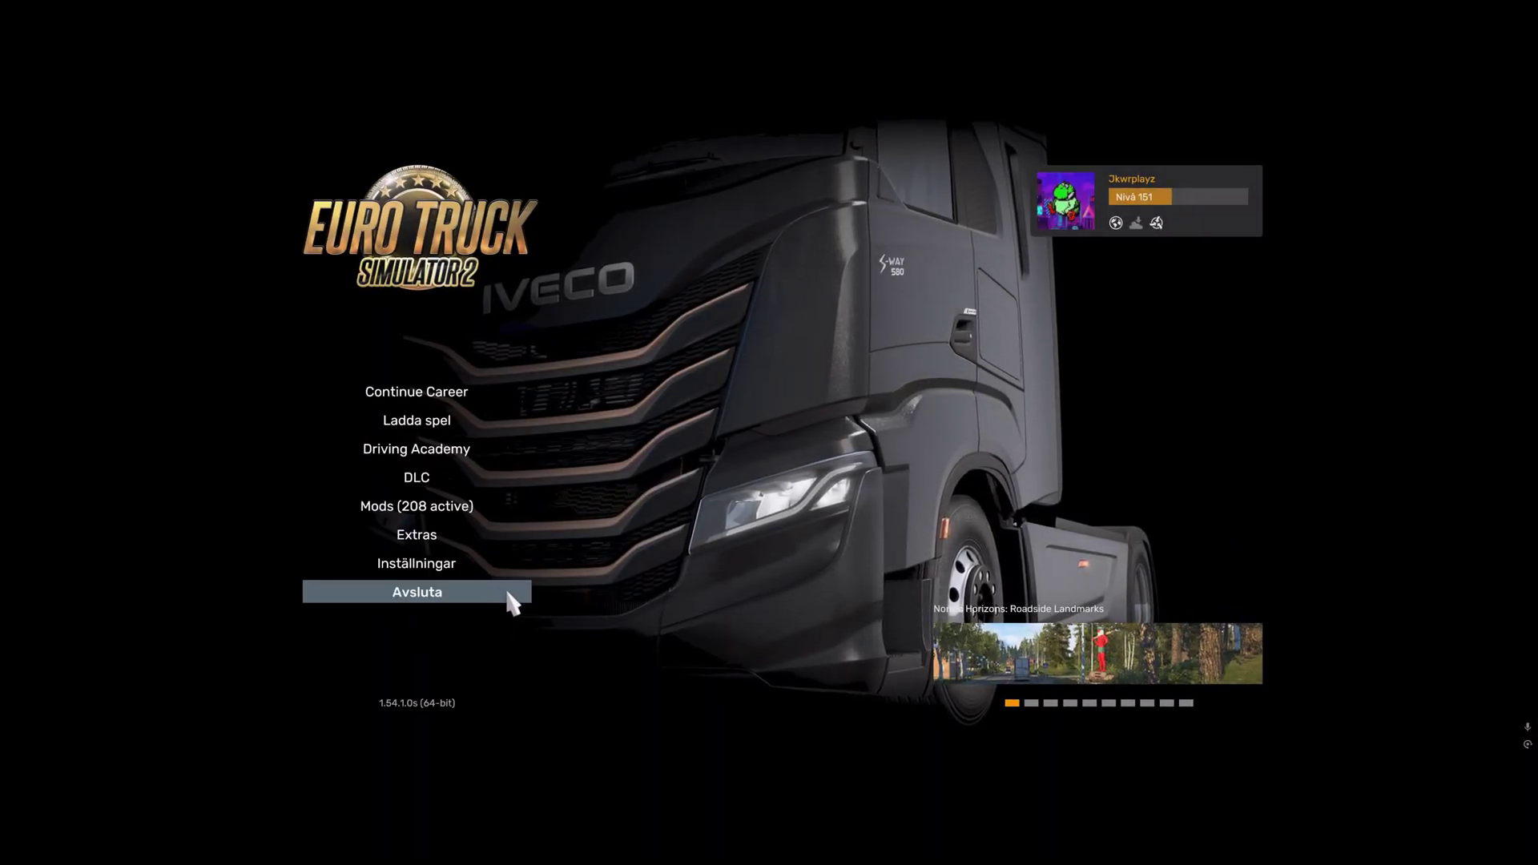
click(511, 596)
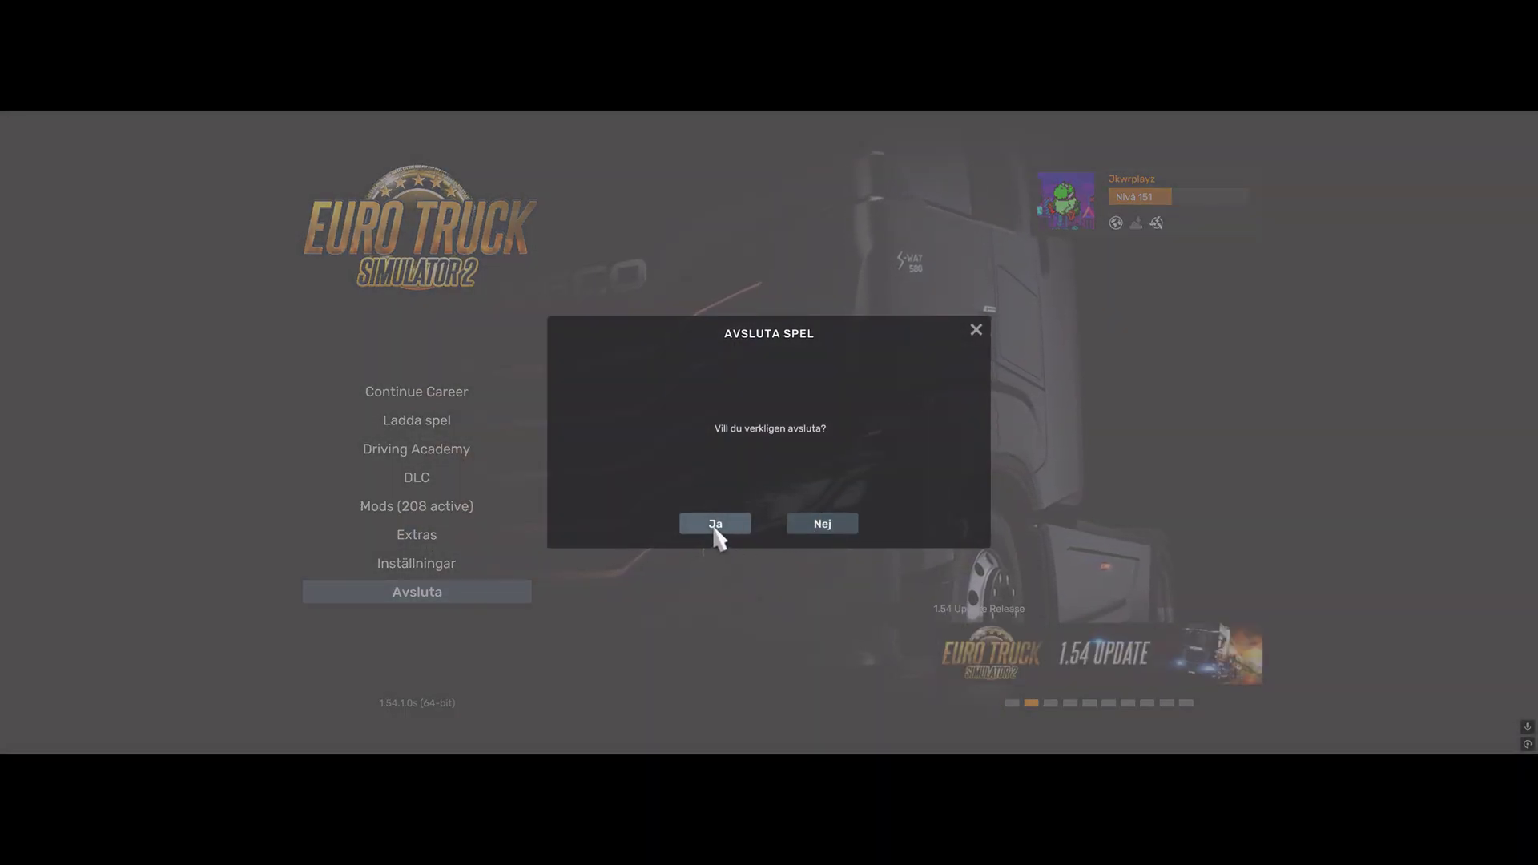
click(804, 525)
click(1065, 200)
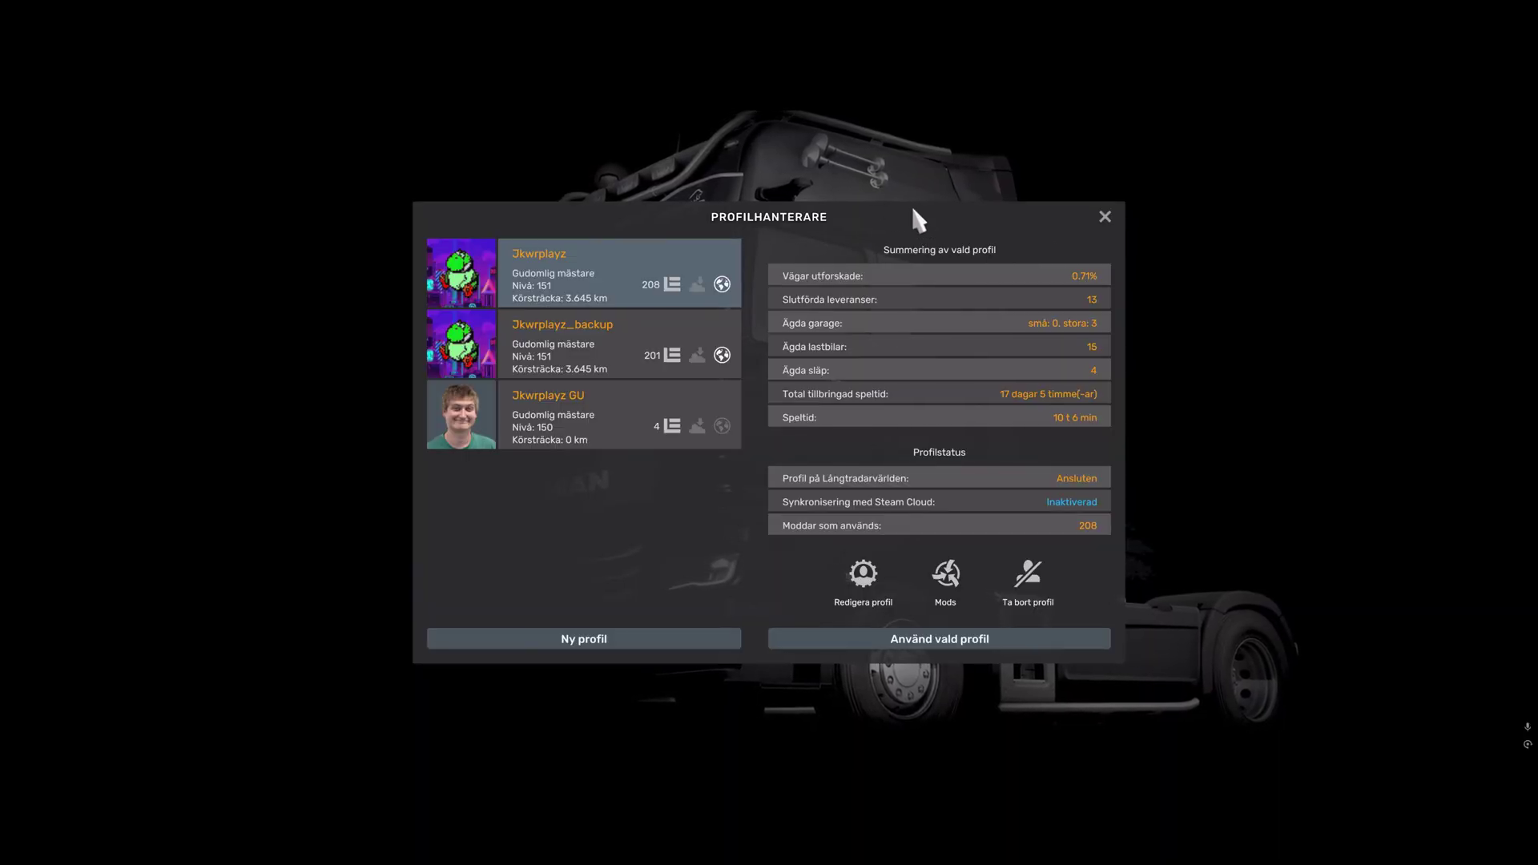
Close the Profilhanterare dialog to get back to the main menu.
click(1106, 219)
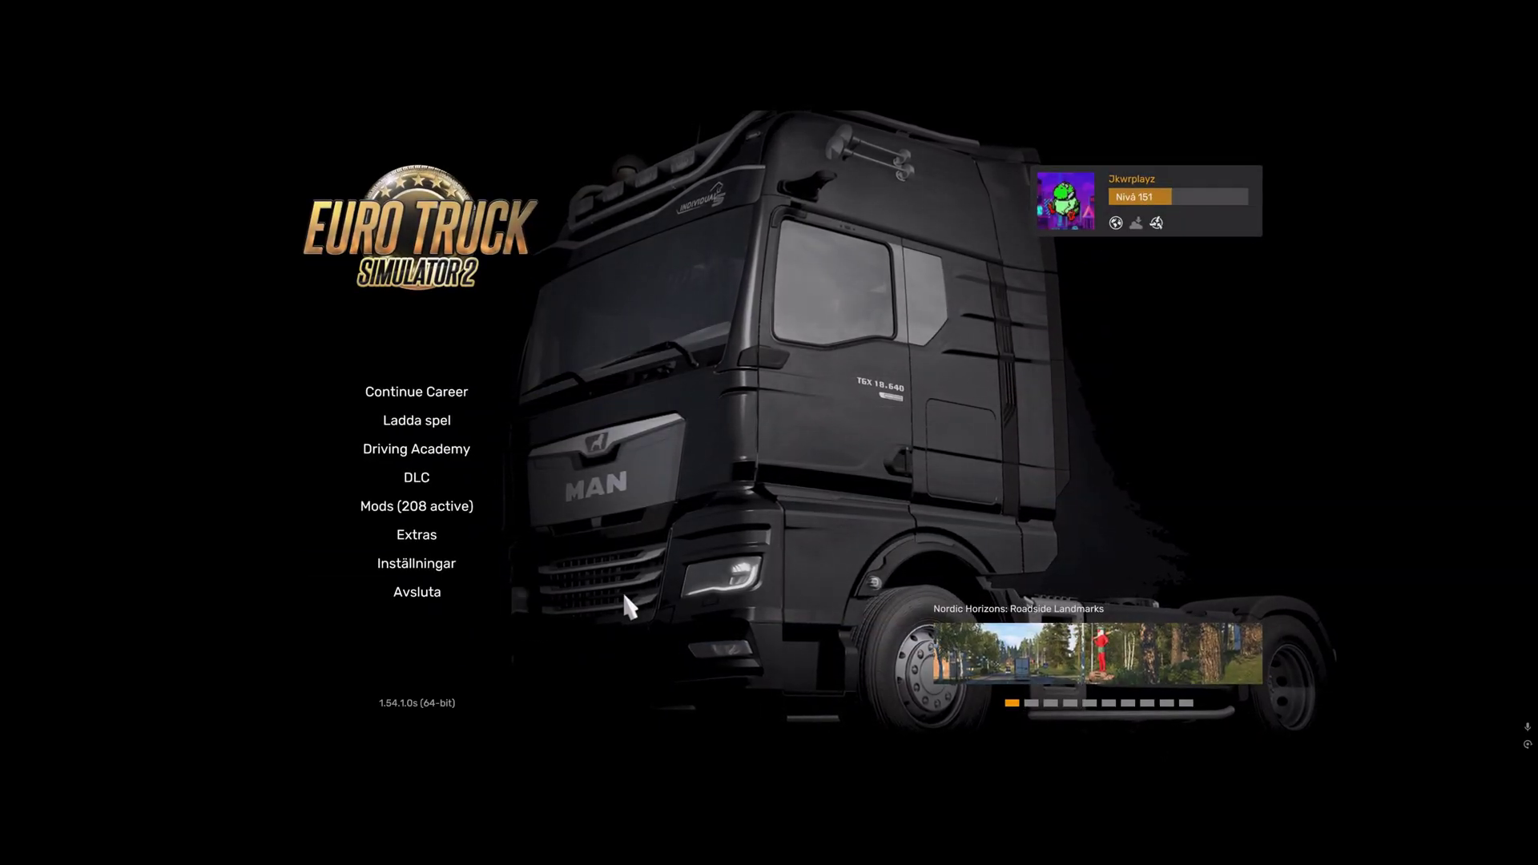